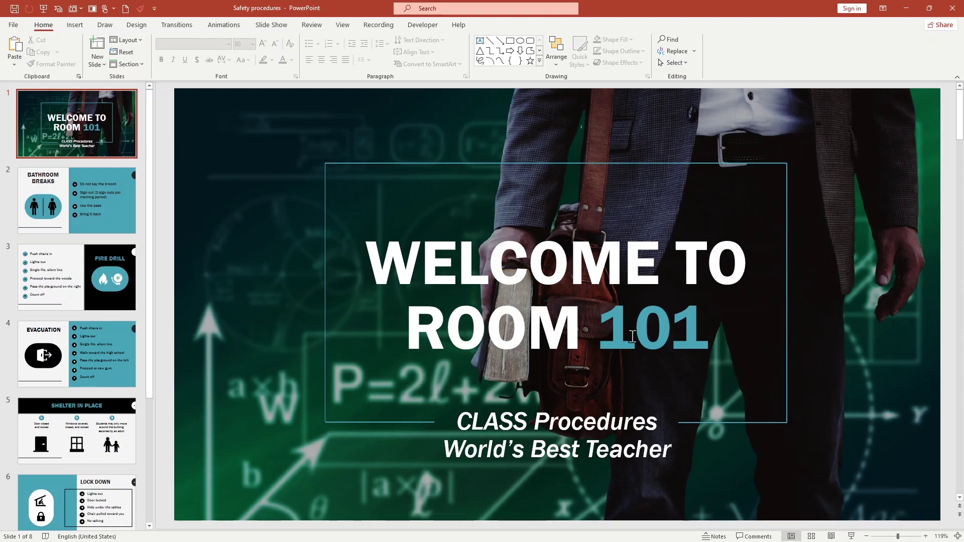
- Replace 101 with 202 in the title slide heading so it reads Welcome to Room 202
double_click(671, 329)
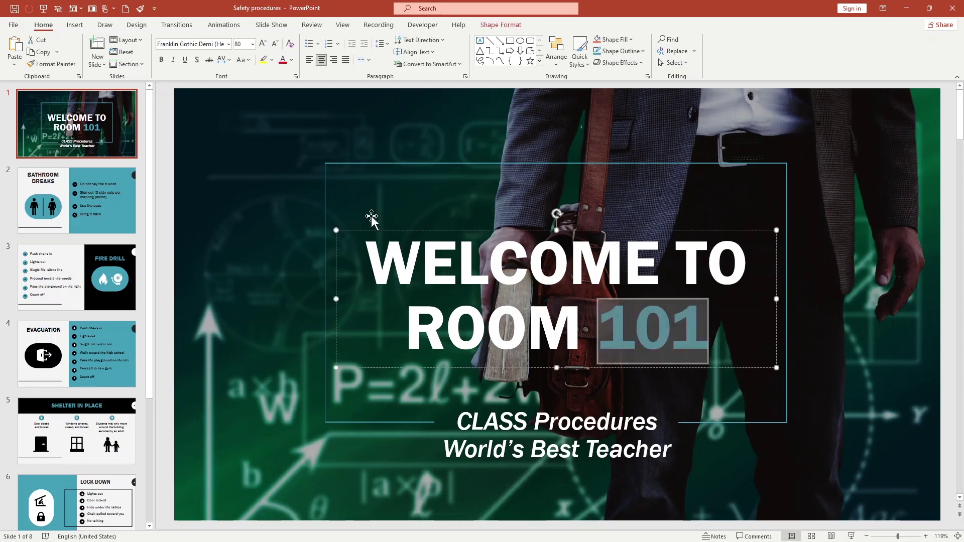
left_click(377, 230)
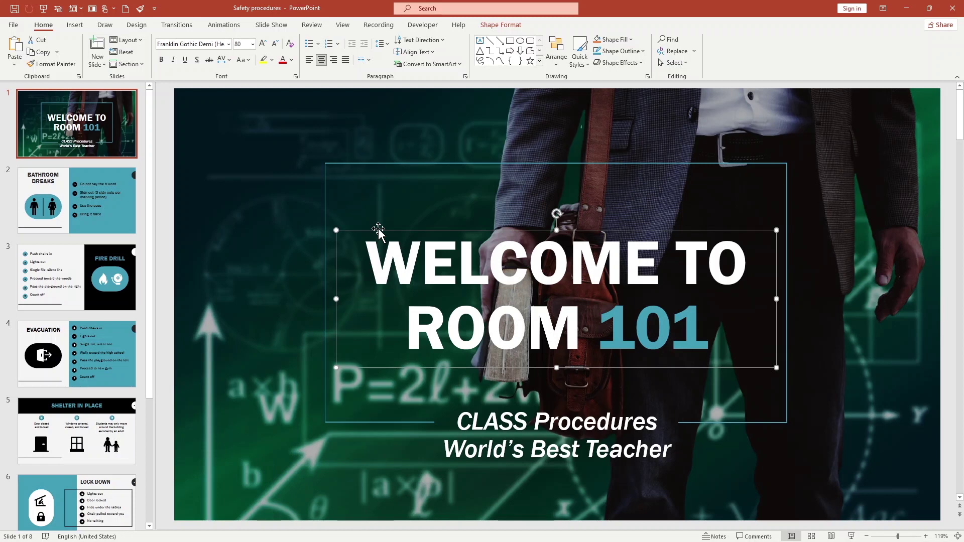
double_click(375, 261)
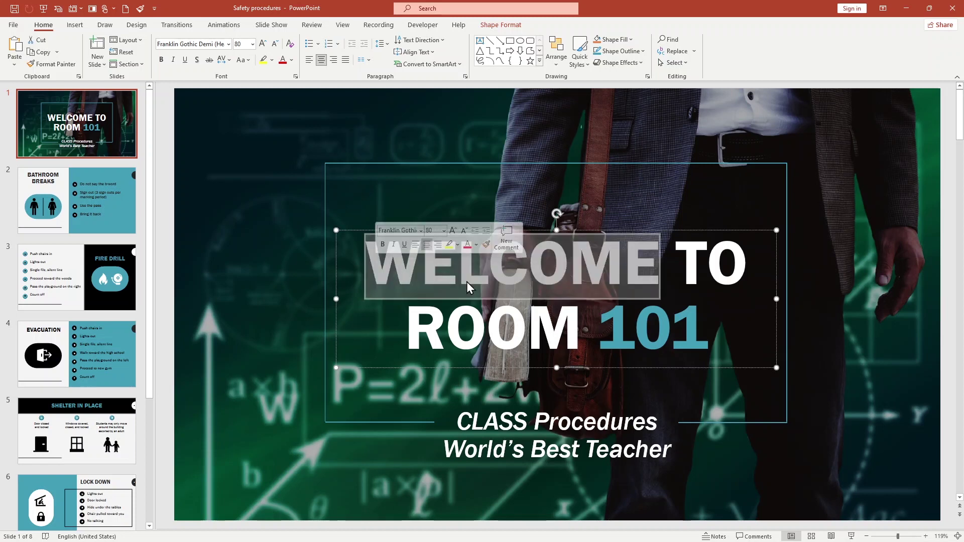
double_click(686, 342)
left_click(694, 336)
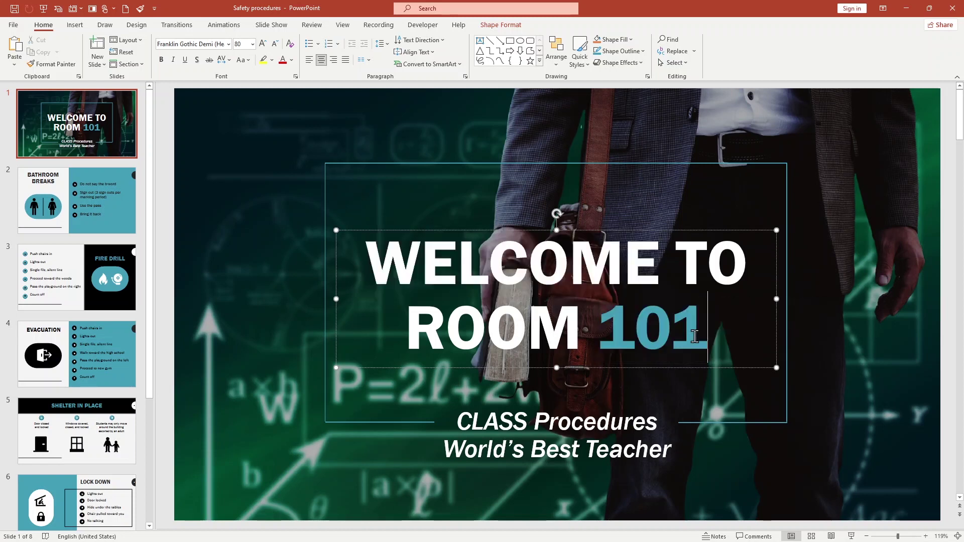
key("BackSpace")
key("BackSpace")
key("BackSpace")
type("20")
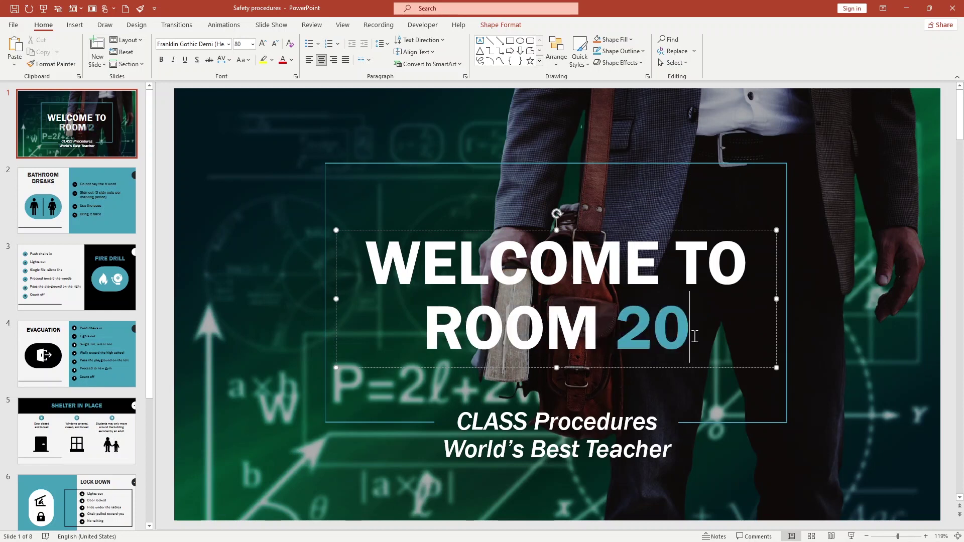
type("2")
left_click(815, 345)
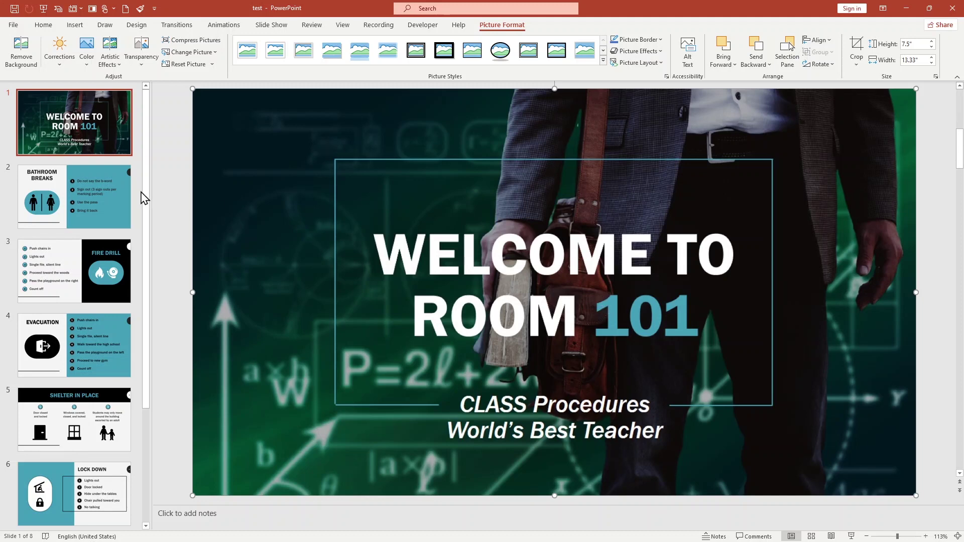
- Select the second slide in the thumbnail pane
left_click(108, 199)
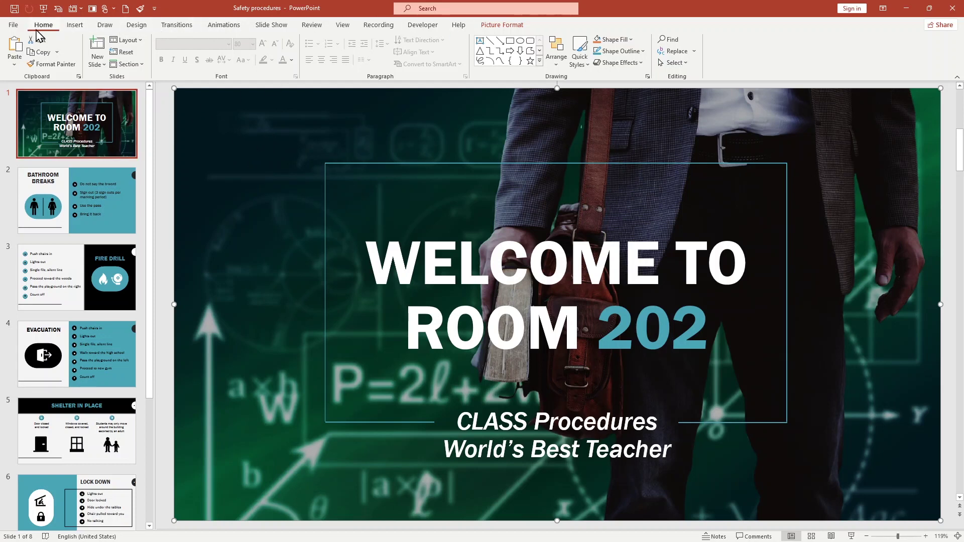
- Start Save As with the Desktop folder chosen as the location
left_click(14, 27)
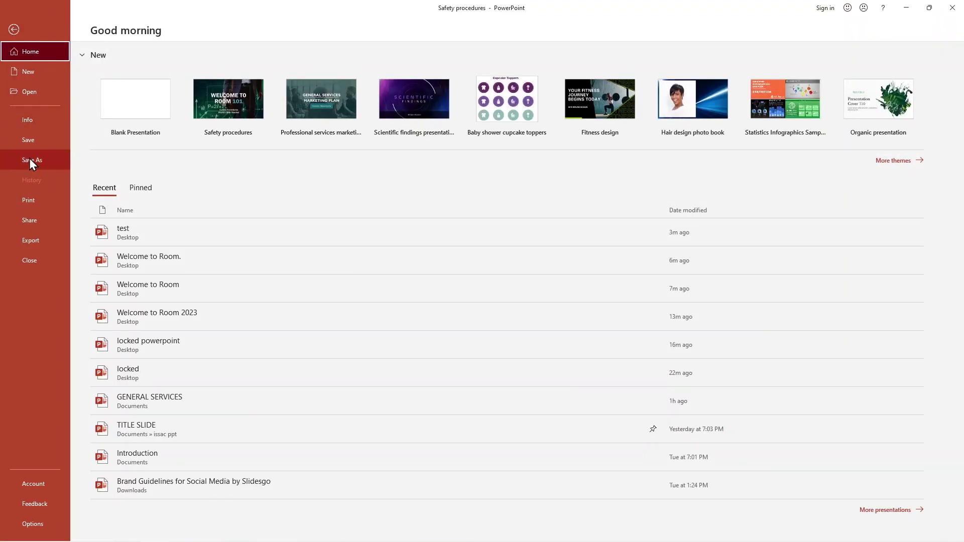
left_click(29, 159)
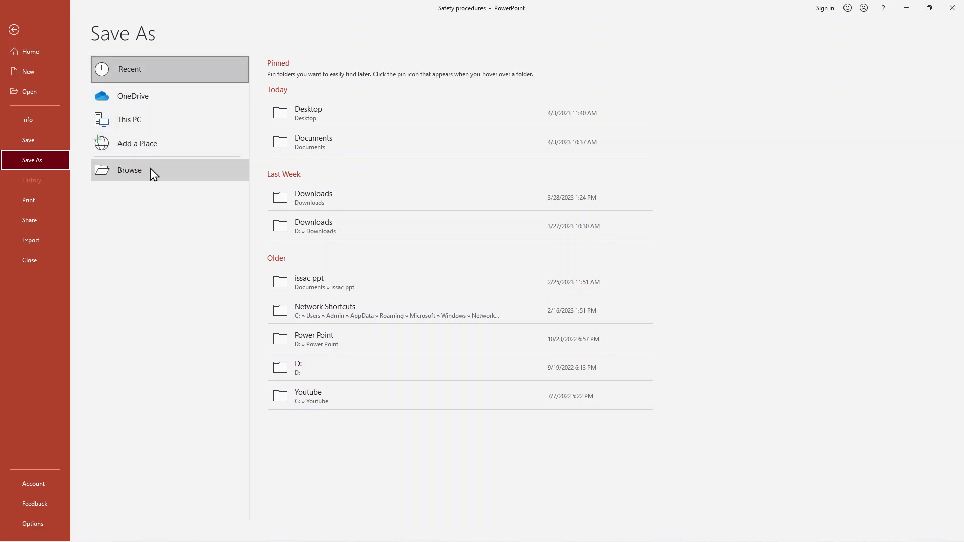
left_click(341, 110)
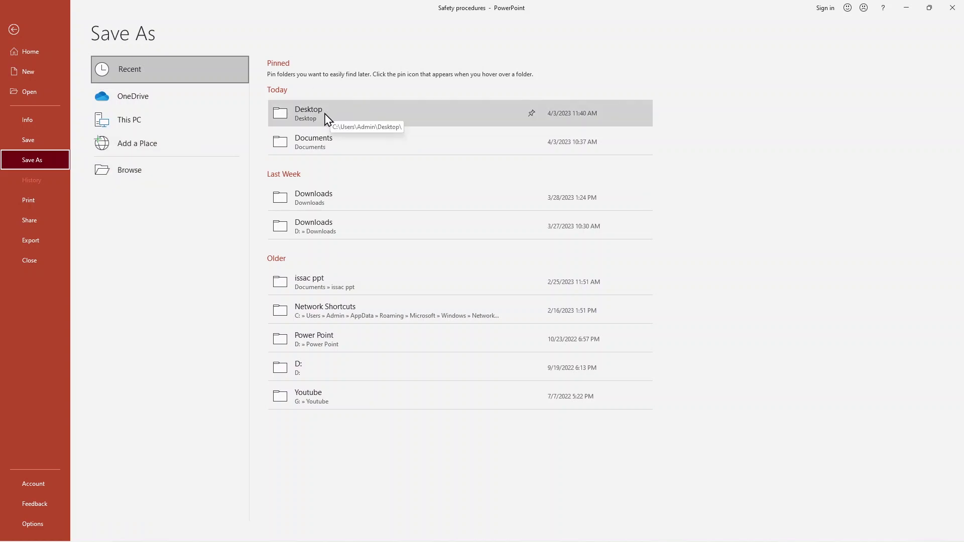
left_click(323, 118)
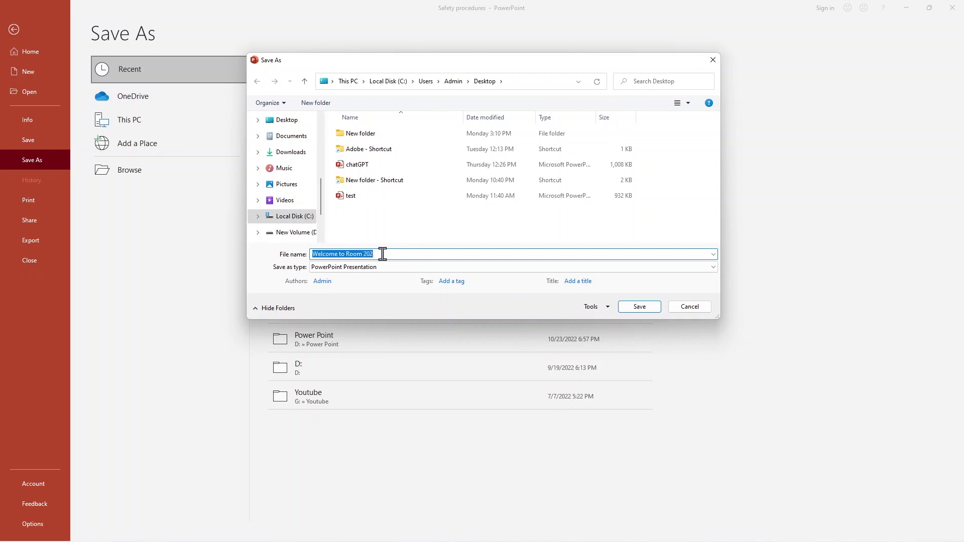
- Save the copy as 'locked ppt' in PowerPoint Picture Presentation format
key("BackSpace")
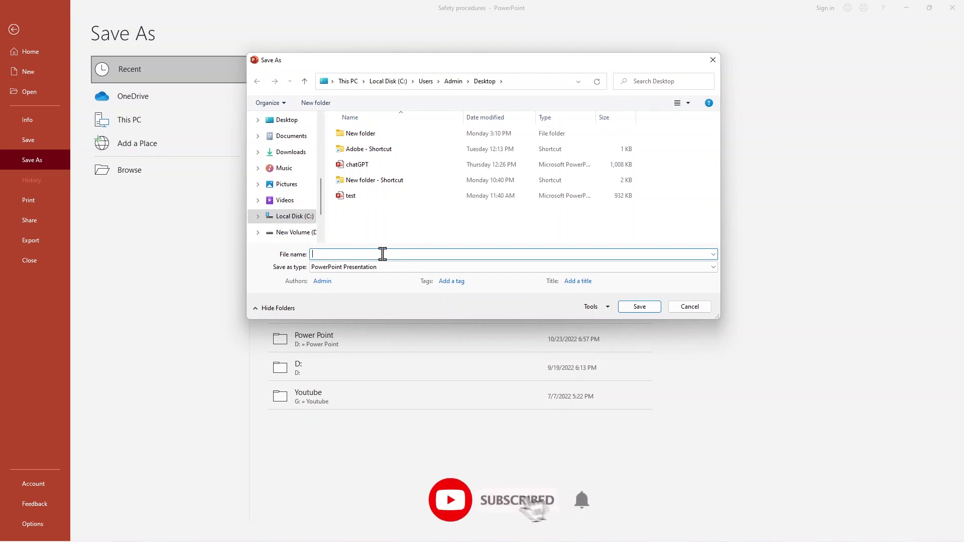
type("locked ppt")
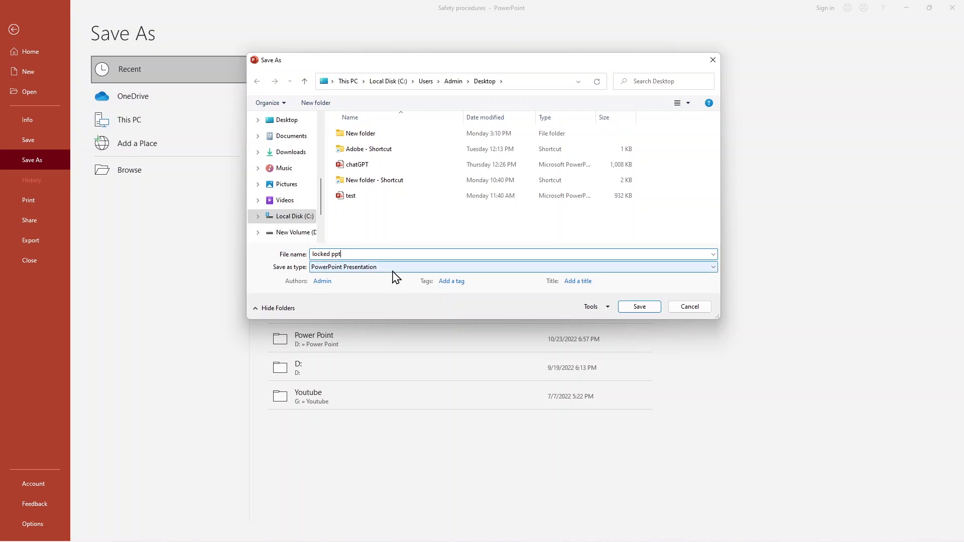
left_click(369, 267)
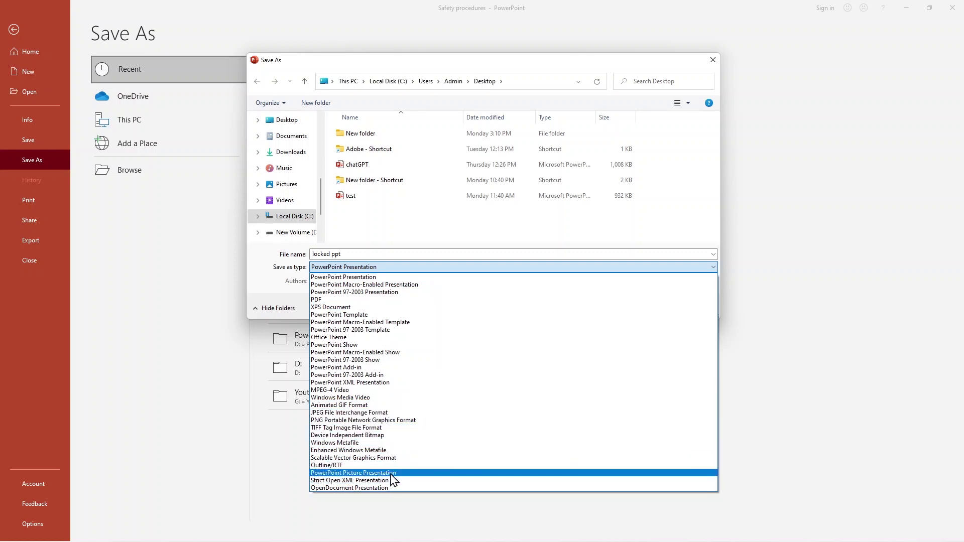
left_click(393, 474)
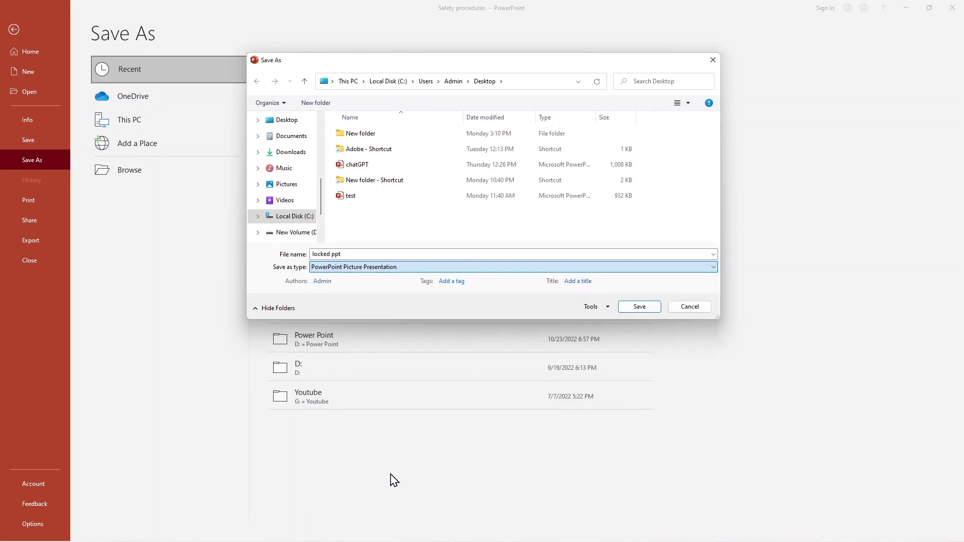
left_click(641, 307)
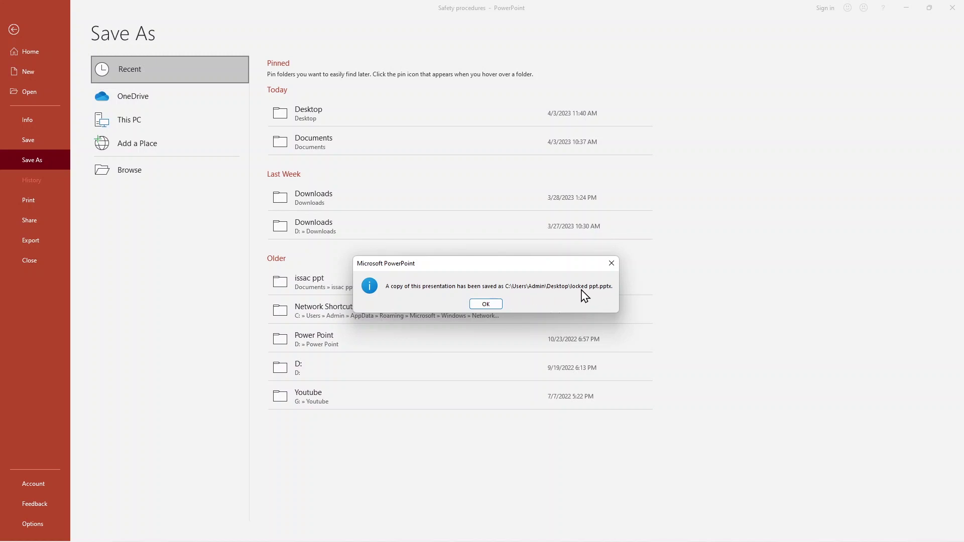
- Dismiss the save confirmation and minimize PowerPoint to reach the desktop
left_click(492, 304)
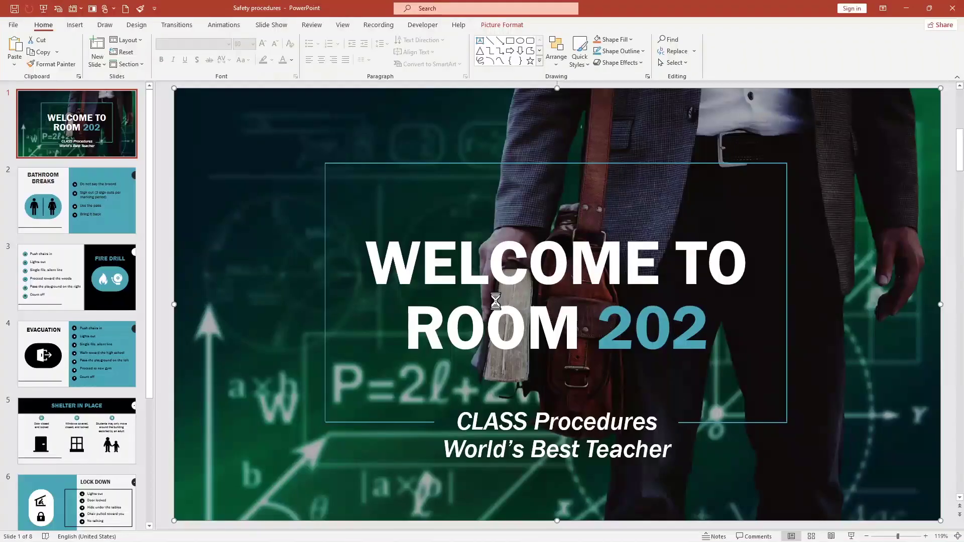
left_click(244, 178)
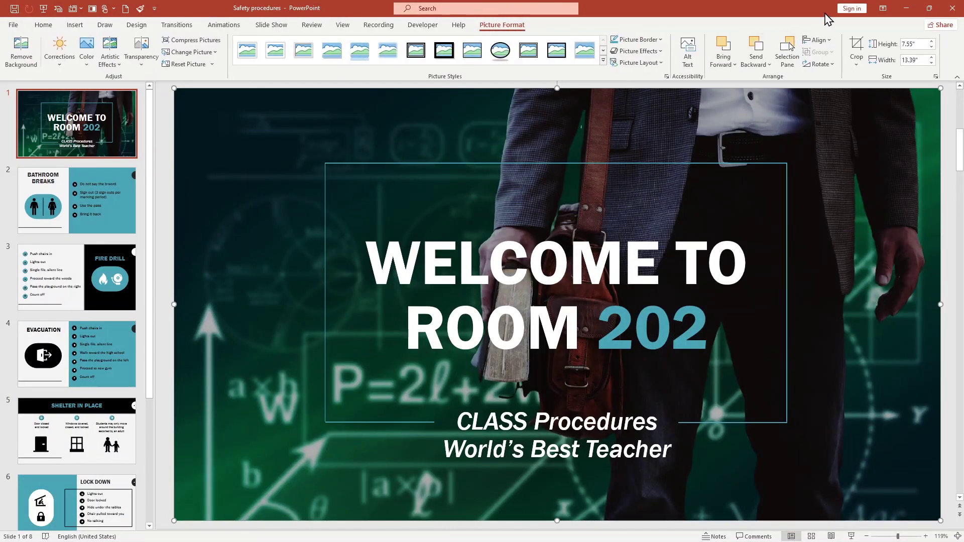
left_click(905, 8)
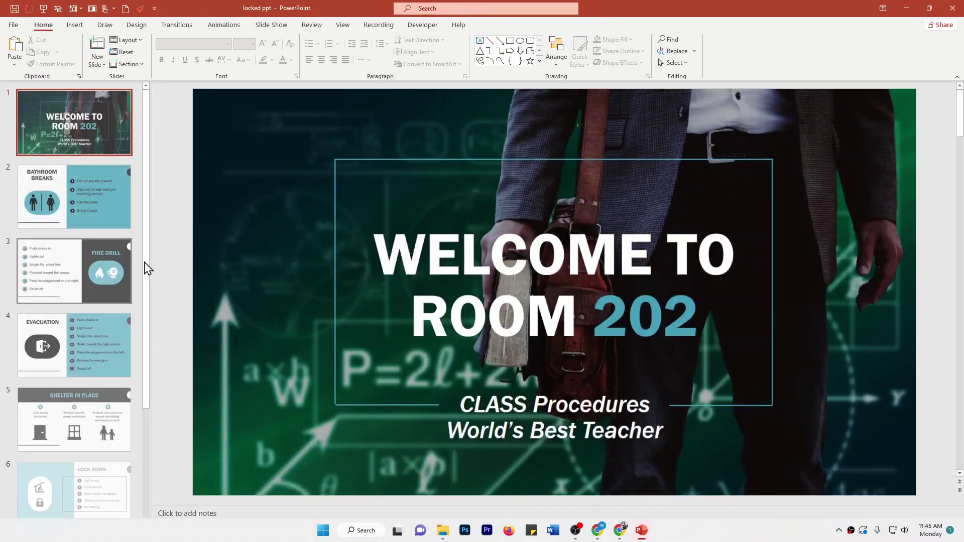
- In locked ppt, try moving the slide image, then view the Bathroom Breaks and Fire Drill slides
left_click(407, 246)
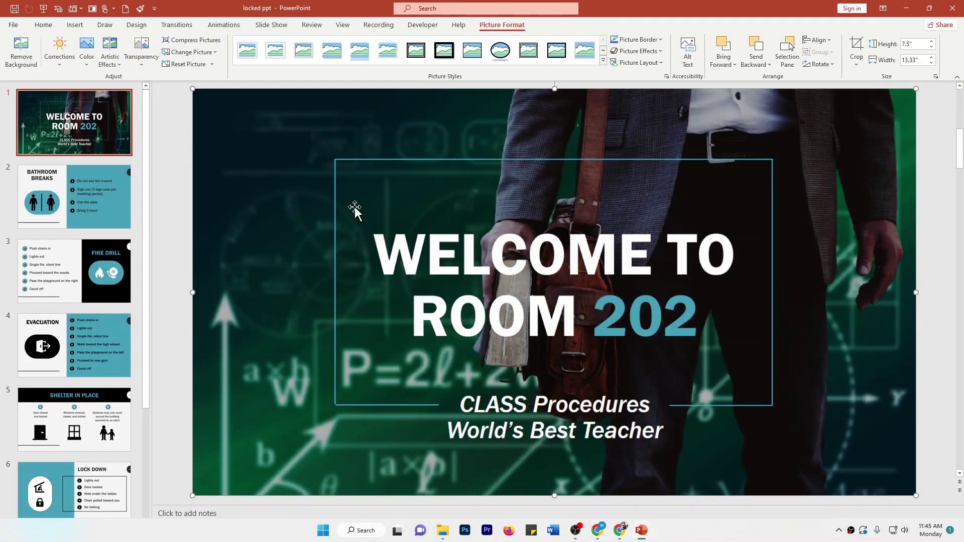
left_click_drag(337, 203, 280, 204)
left_click(97, 204)
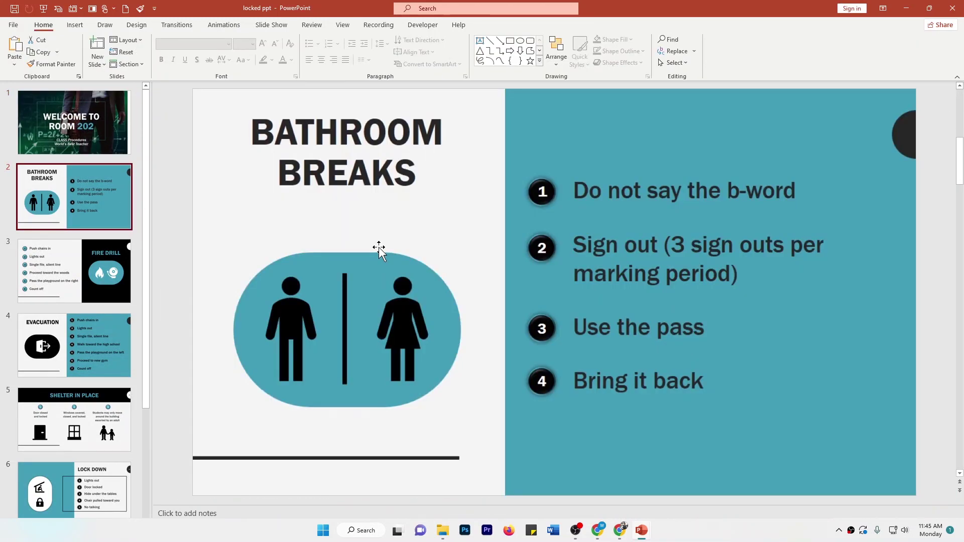
left_click(107, 251)
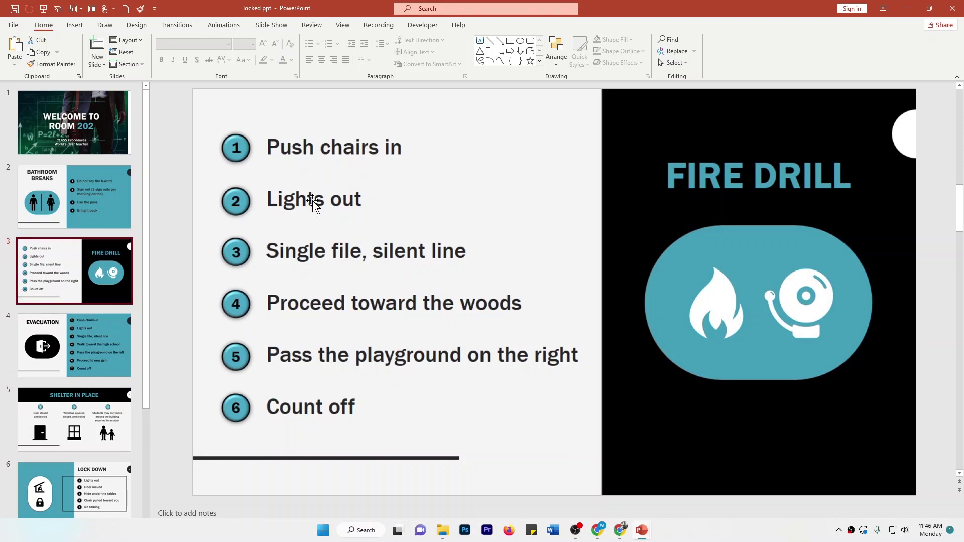
- Return to the Safety procedures deck and click its title text and background picture
mouse_move(642, 531)
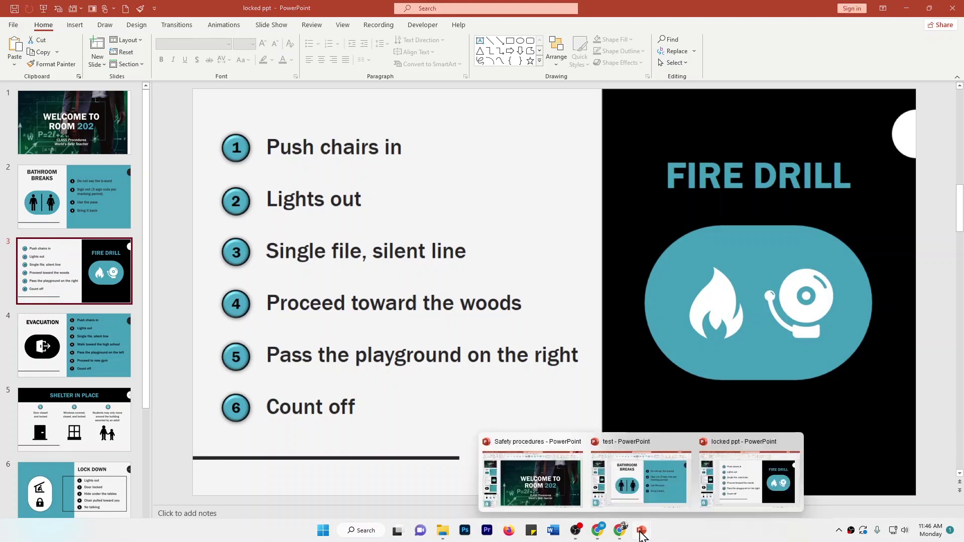
left_click(572, 481)
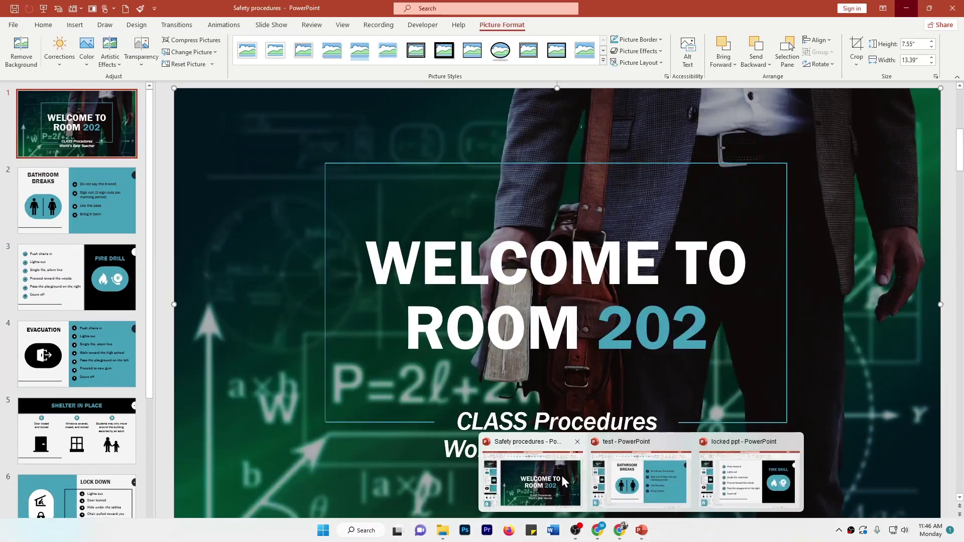
left_click(417, 332)
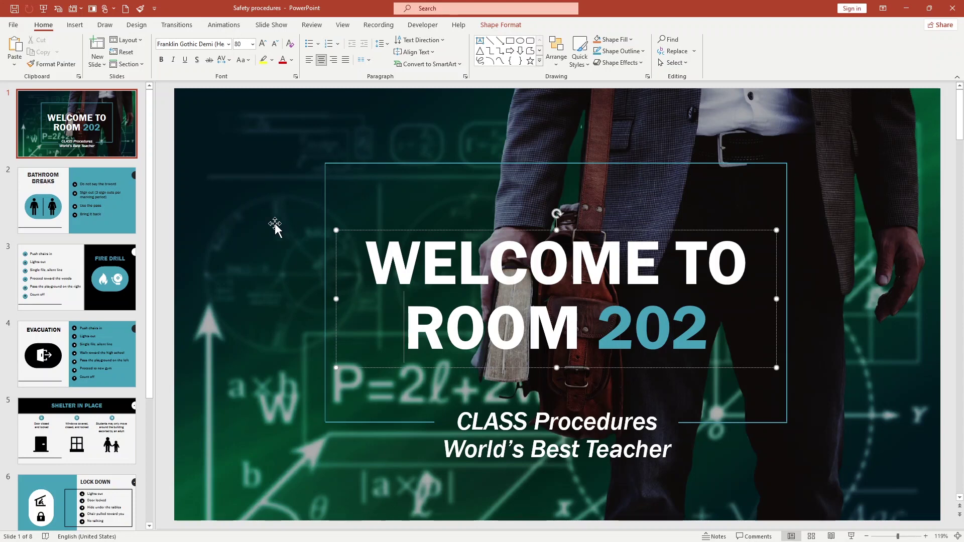
left_click(258, 205)
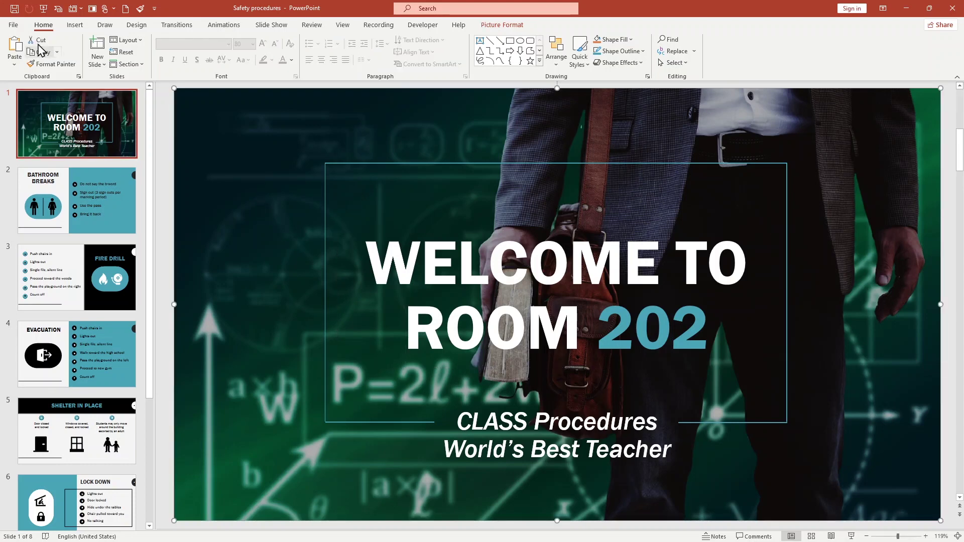
- Open Save As and choose the Desktop as the location
left_click(13, 26)
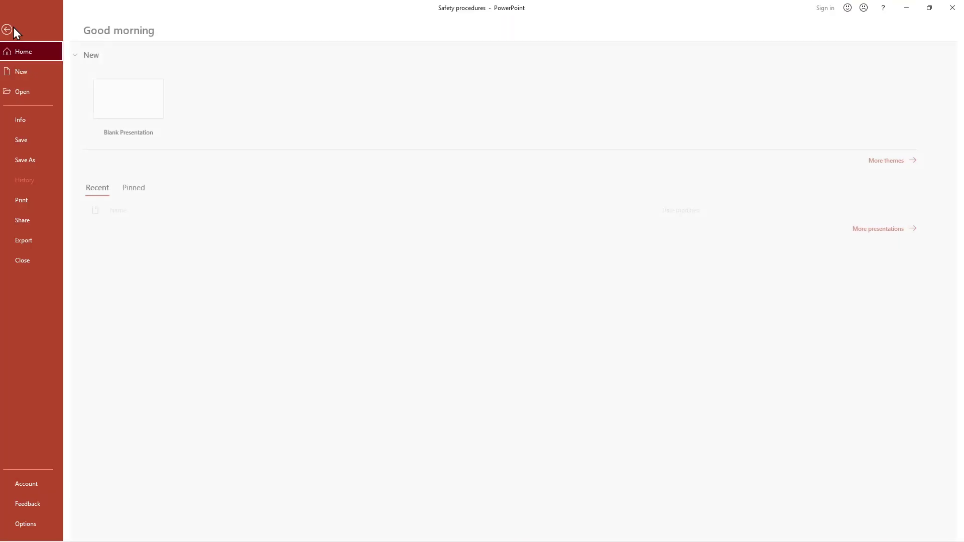
left_click(29, 165)
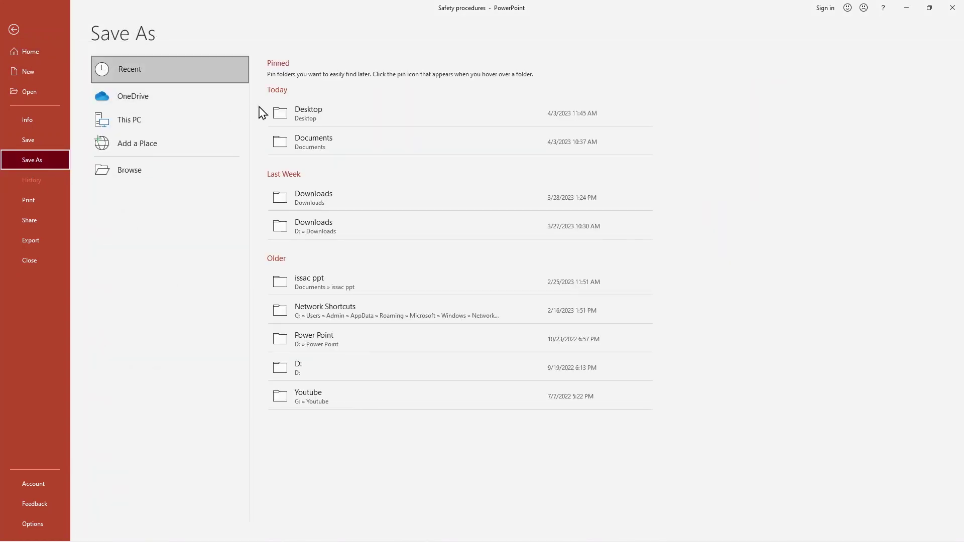
left_click(321, 113)
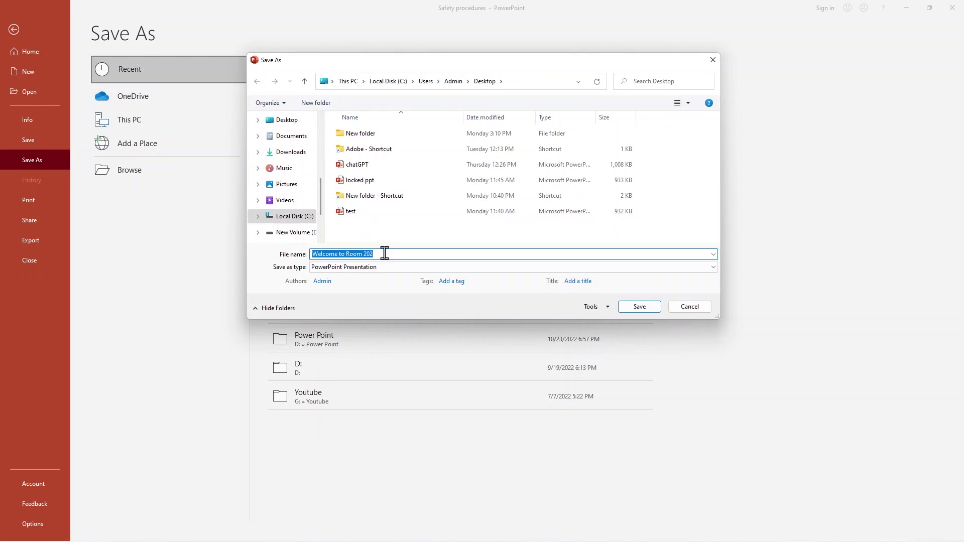
- Change the file name to 'Welcome to Room protected' and open the Tools menu
double_click(384, 253)
key("BackSpace")
type("protected")
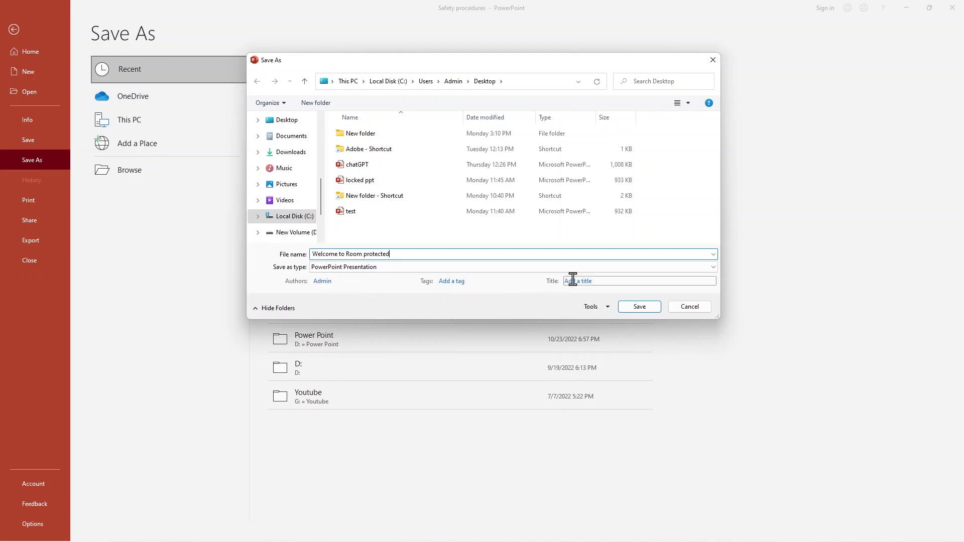
left_click(602, 311)
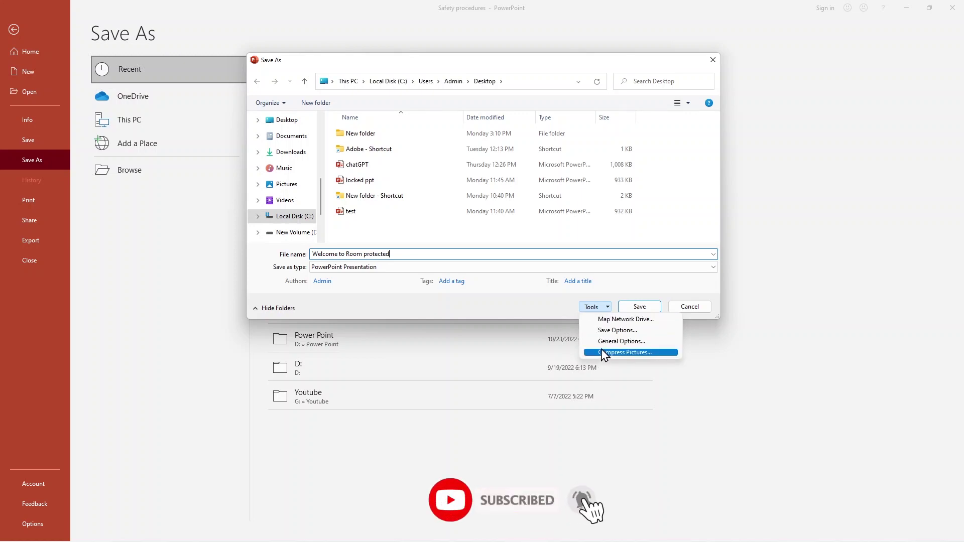
- In General Options, enter a password to modify and confirm it
left_click(604, 343)
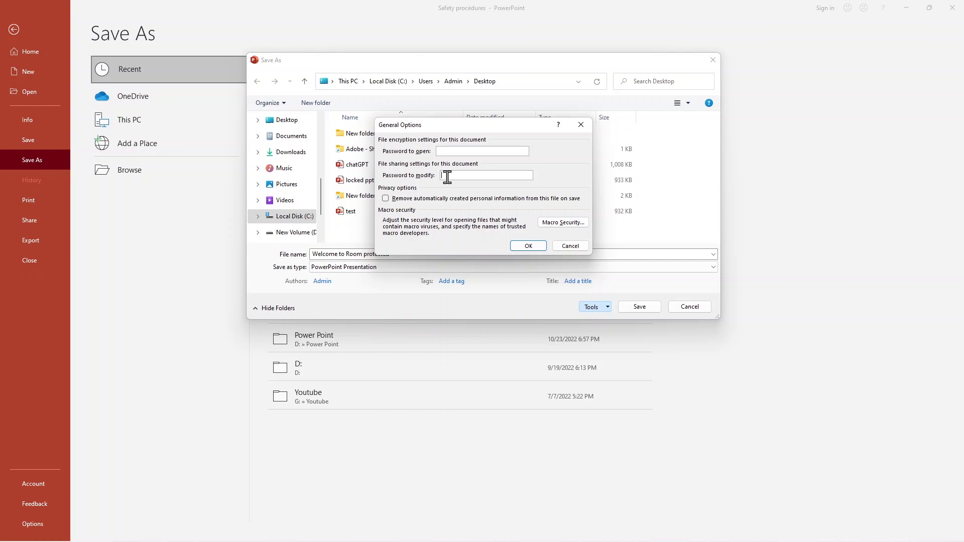
type("**")
left_click(532, 246)
type("*")
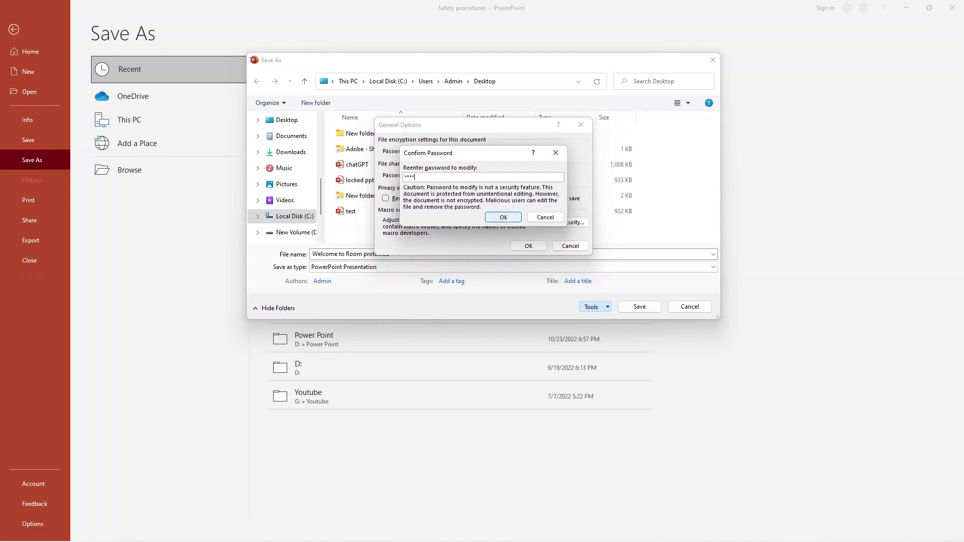
key("Return")
key("Return")
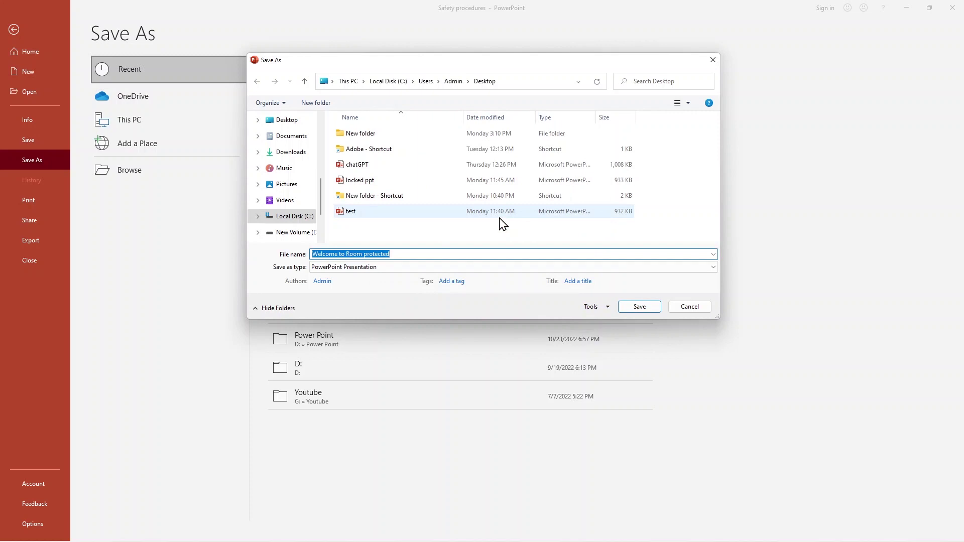
- Save Welcome to Room protected, close it, and close locked ppt without saving
left_click(645, 311)
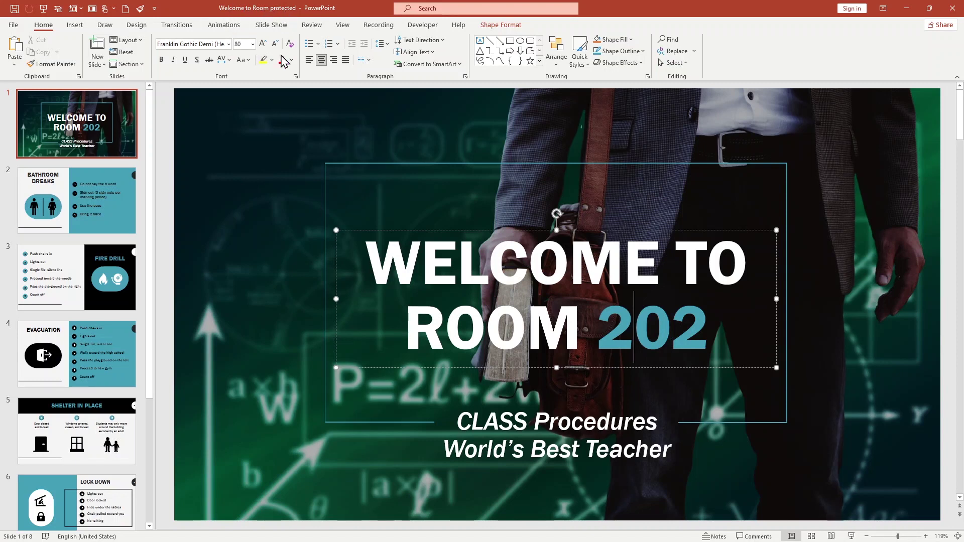
left_click(288, 211)
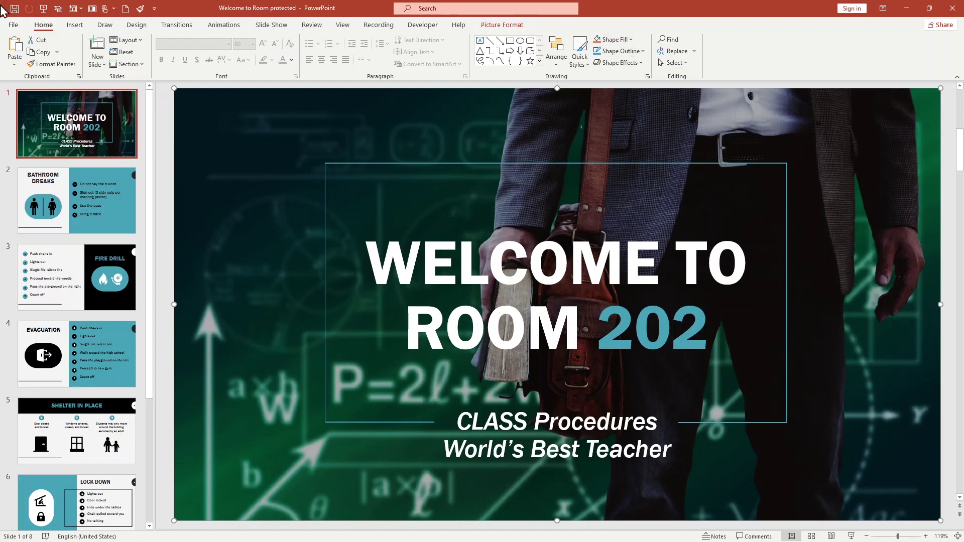
left_click(949, 7)
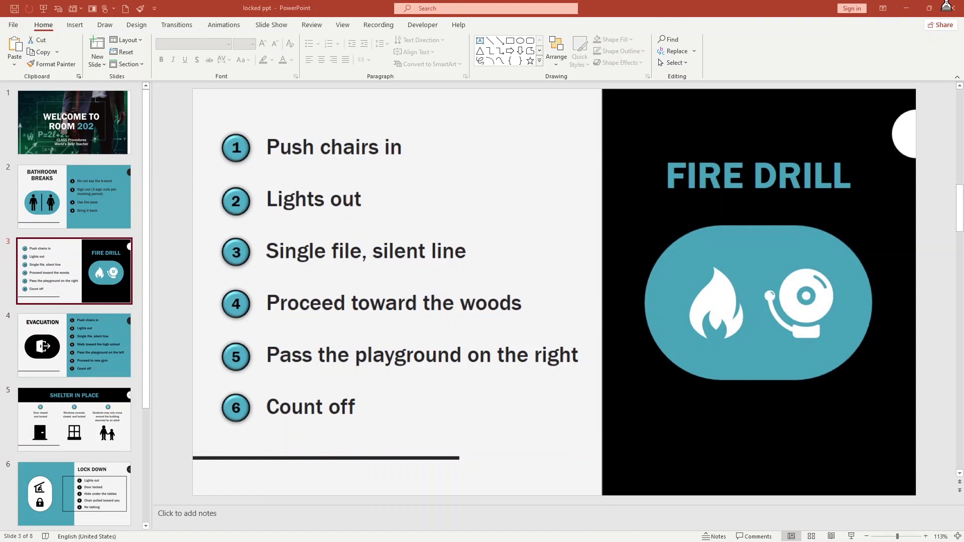
left_click(954, 9)
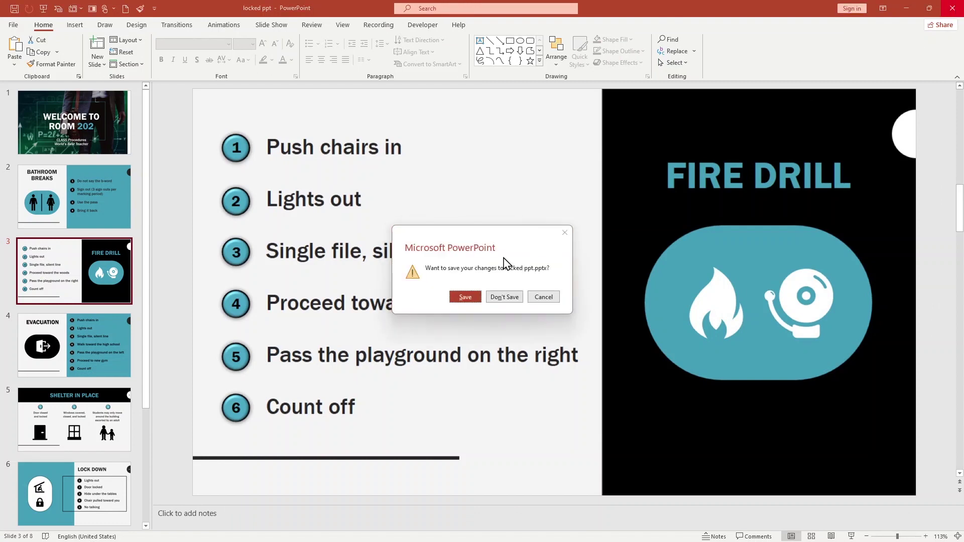
left_click(498, 299)
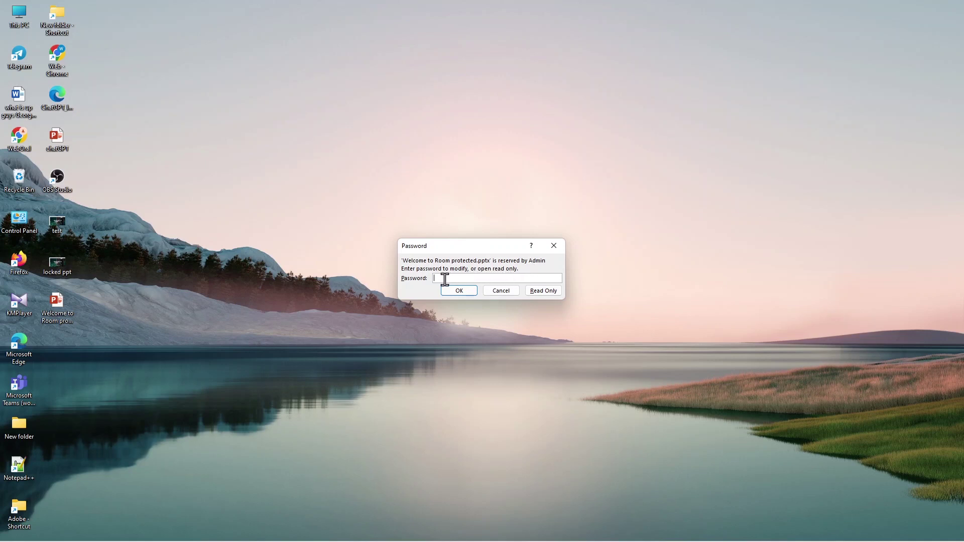
- Open the deck read-only and try editing the WELCOME TO ROOM 202 title
left_click(542, 292)
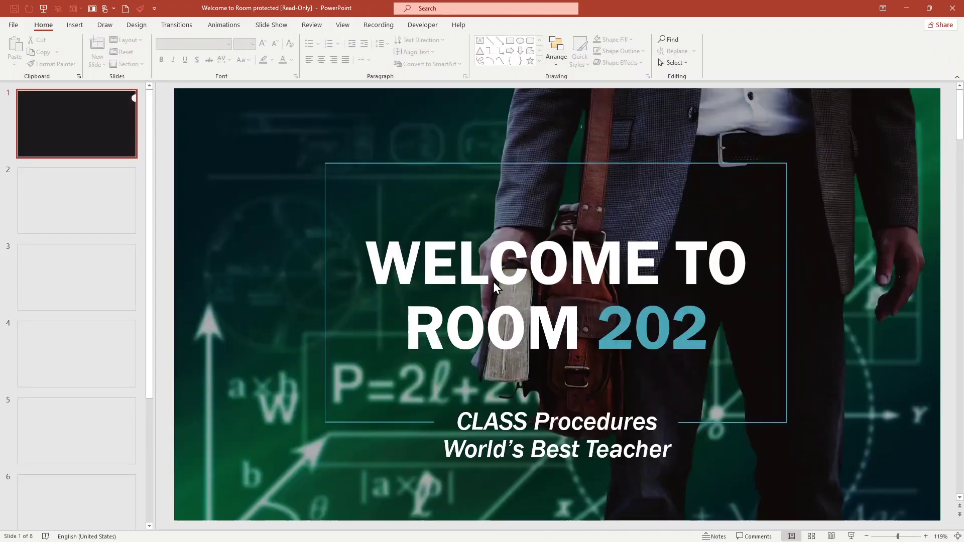
left_click(405, 272)
left_click(467, 267)
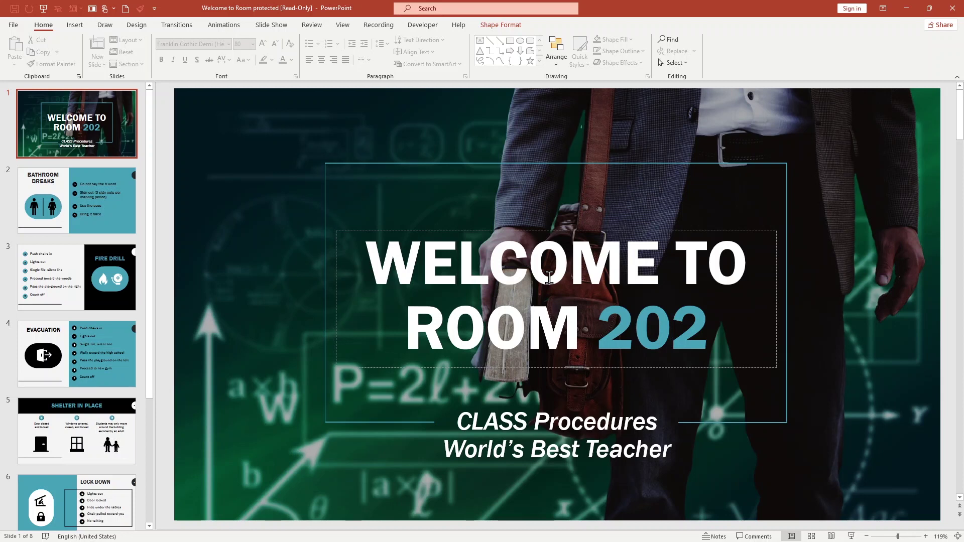
left_click(558, 281)
triple_click(457, 332)
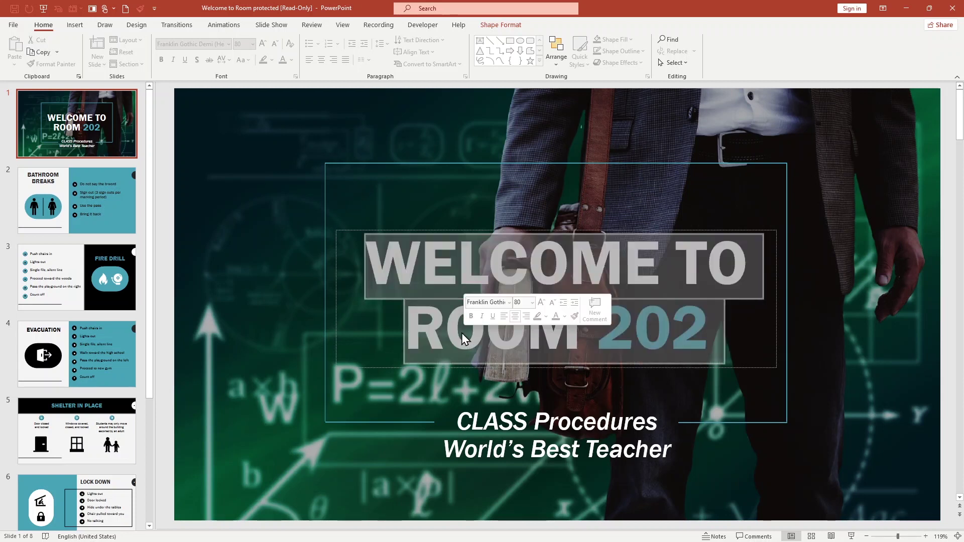
left_click(380, 207)
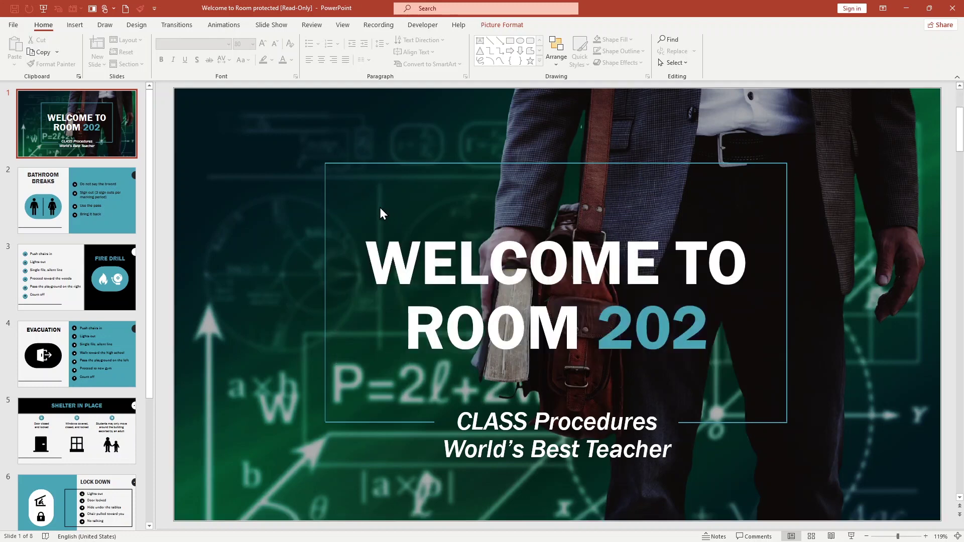
- On Bathroom Breaks, try editing the icon, rules list and title, then go to Fire Drill
left_click(117, 206)
left_click(347, 276)
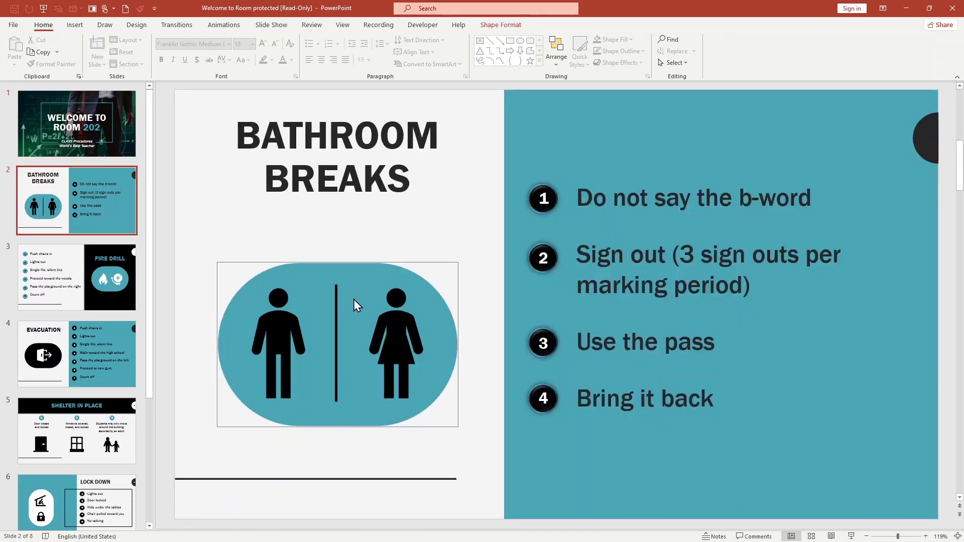
left_click(353, 299)
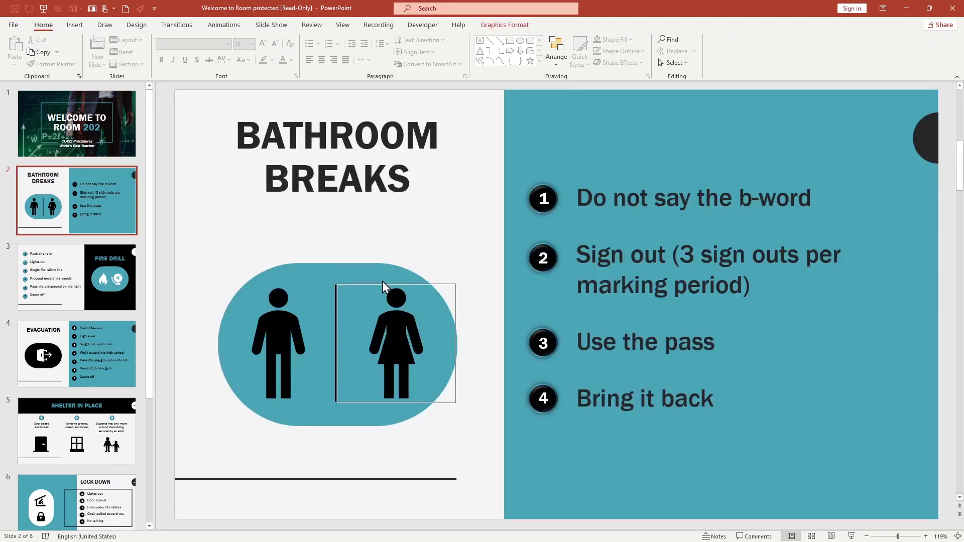
left_click(637, 340)
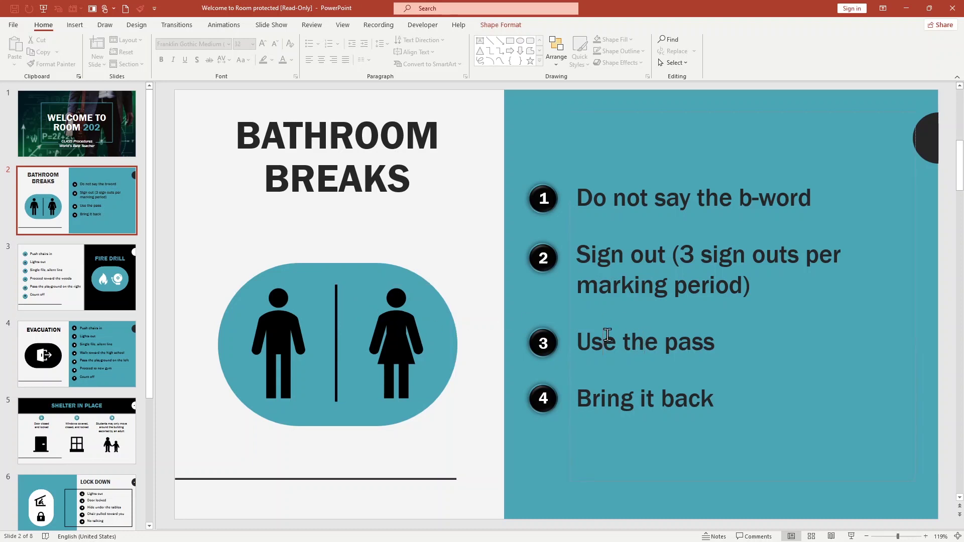
left_click(383, 146)
left_click(411, 194)
left_click(62, 291)
- Move past the Evacuation slide to the Shelter in Place slide (slide 5)
left_click(71, 343)
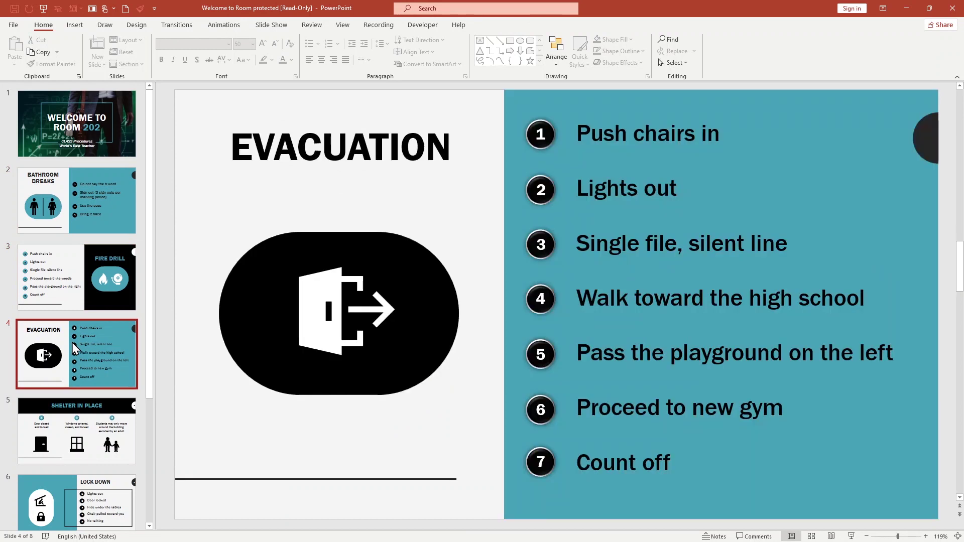
left_click(110, 407)
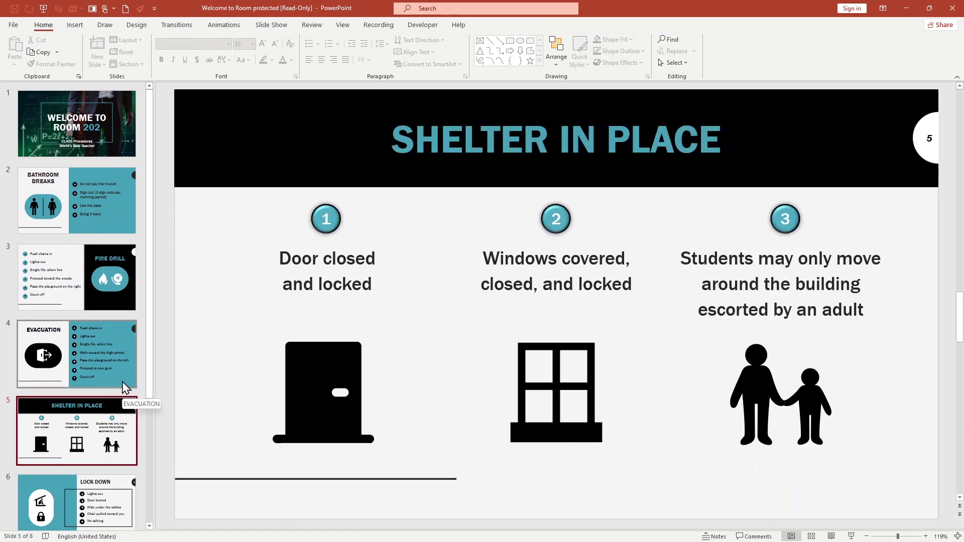
scroll(141, 399, "down", 3)
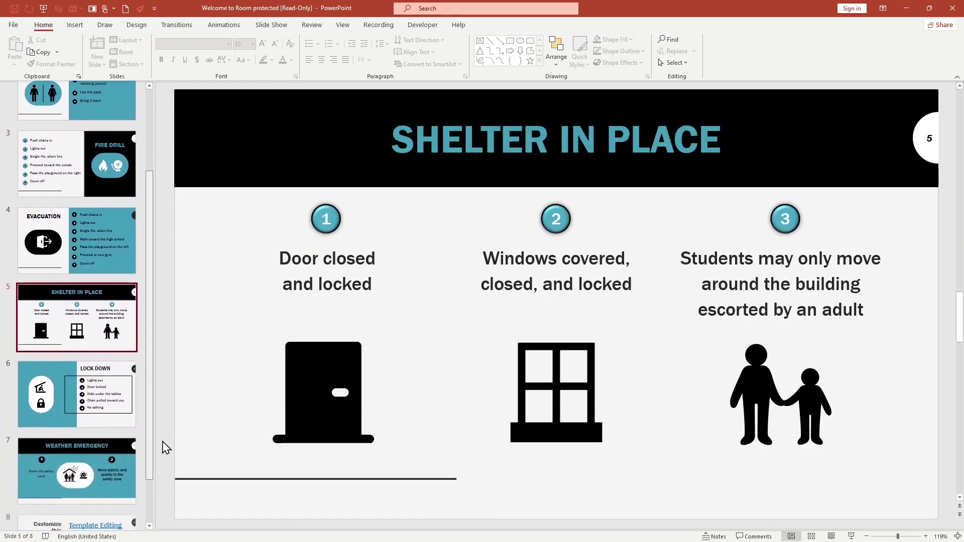
- Try selecting the 'Door closed and locked' caption to confirm it stays uneditable, then deselect it
double_click(291, 265)
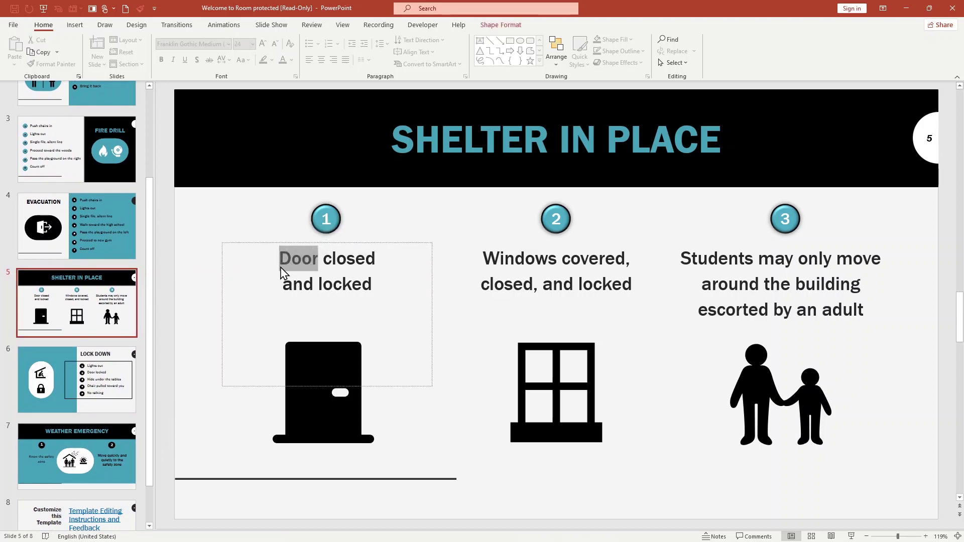
double_click(336, 274)
triple_click(324, 276)
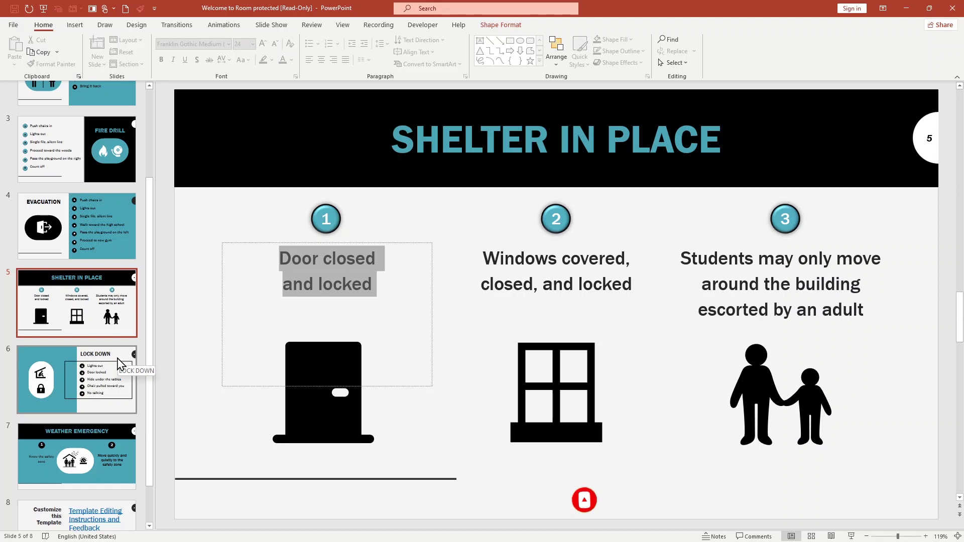
scroll(121, 356, "down", 1)
left_click(444, 298)
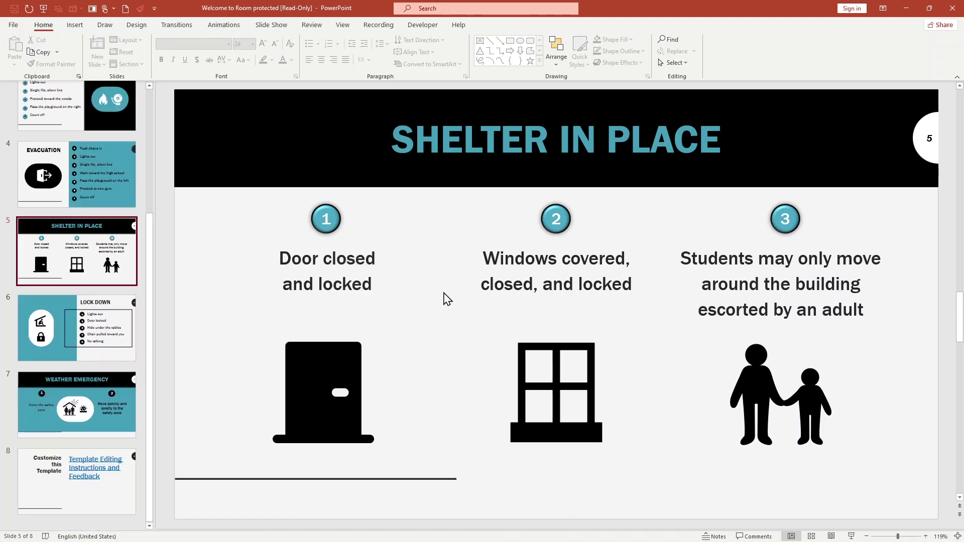